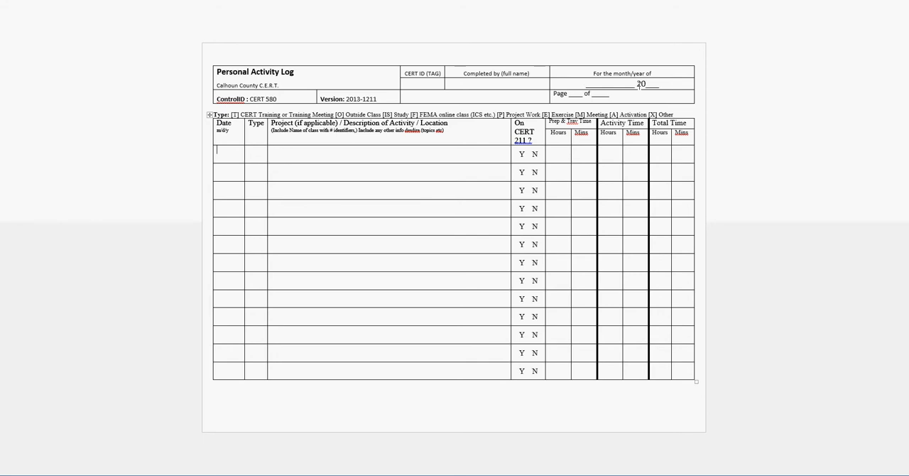
Examine the log's header fields, the type code legend, and the date, type and description cells of the first entry
{"action": "left_click", "coordinate": [433, 83]}
{"action": "left_click", "coordinate": [494, 84]}
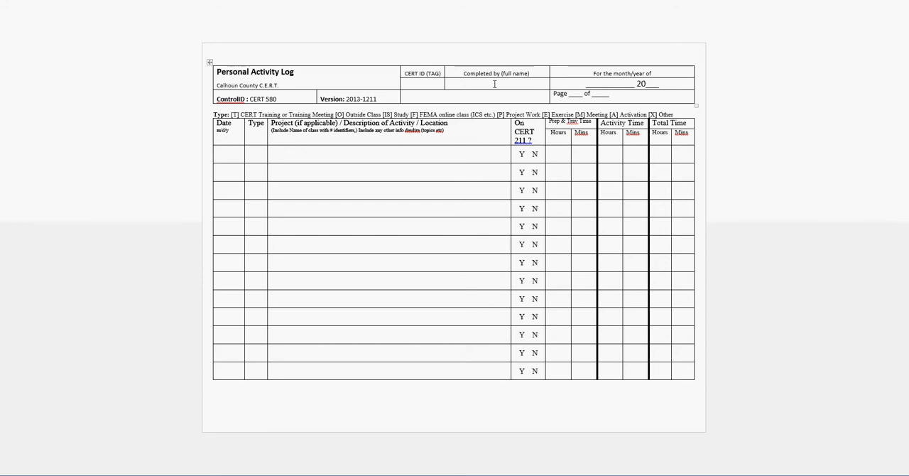
{"action": "left_click", "coordinate": [616, 84]}
{"action": "left_click", "coordinate": [664, 83]}
{"action": "left_click", "coordinate": [223, 148]}
{"action": "left_click", "coordinate": [256, 149]}
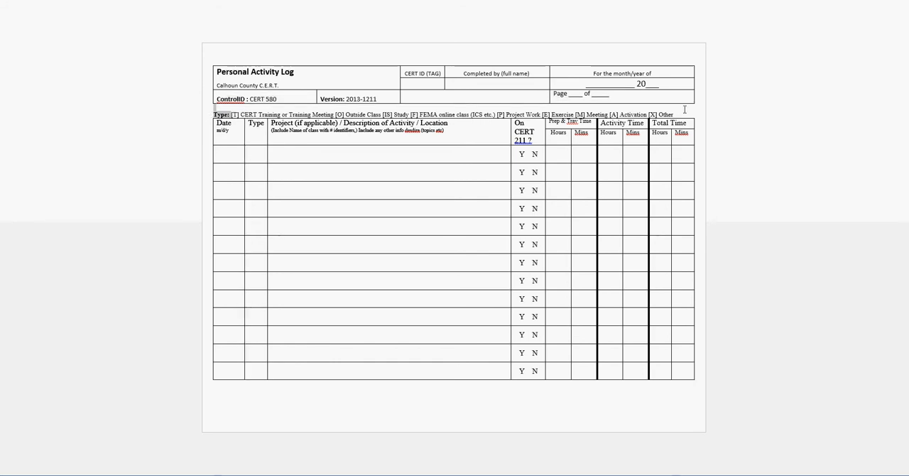
{"action": "left_click_drag", "start_coordinate": [685, 109], "coordinate": [682, 115]}
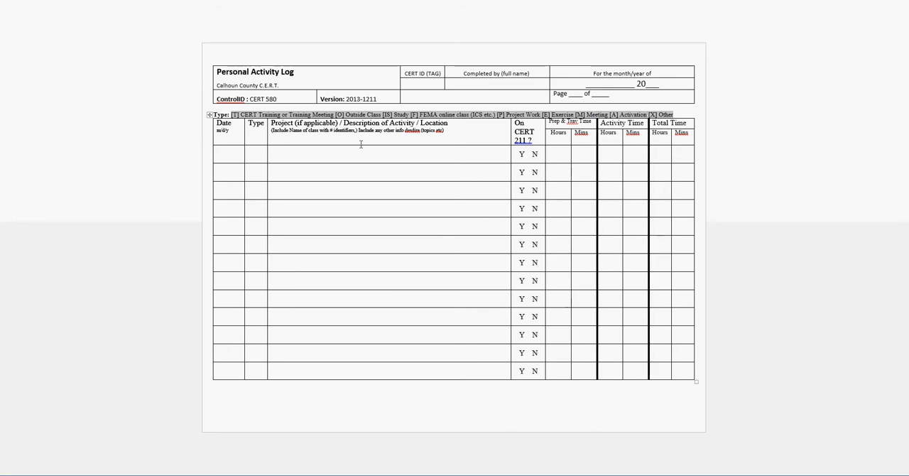
{"action": "left_click", "coordinate": [259, 155]}
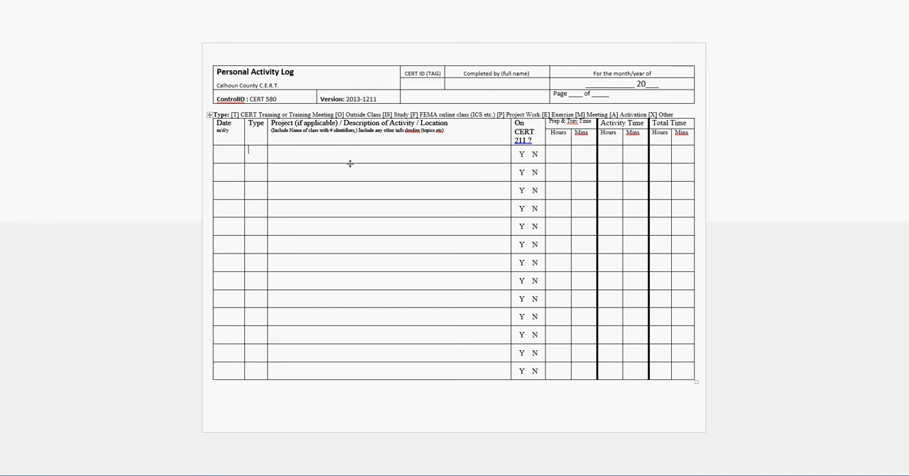
{"action": "left_click", "coordinate": [221, 160]}
{"action": "left_click", "coordinate": [258, 153]}
{"action": "left_click", "coordinate": [296, 149]}
Date the first log entry 2/13/14 and set its type to O
{"action": "left_click", "coordinate": [221, 147]}
{"action": "type", "text": "2/13/14"}
{"action": "key", "text": "Tab"}
{"action": "type", "text": "O"}
{"action": "key", "text": "Tab"}
Describe the first entry as "PER 213 Wide Area Search Class in Edwardsburg"
{"action": "type", "text": "PER"}
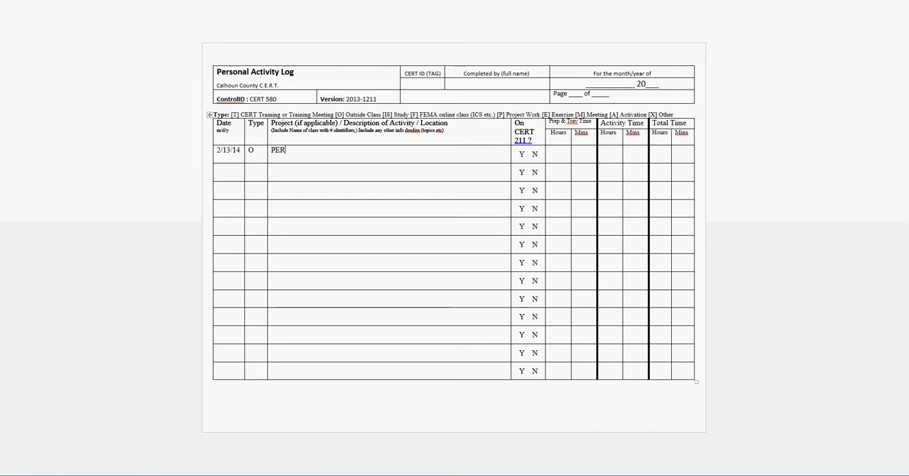
{"action": "type", "text": " 213 Wide "}
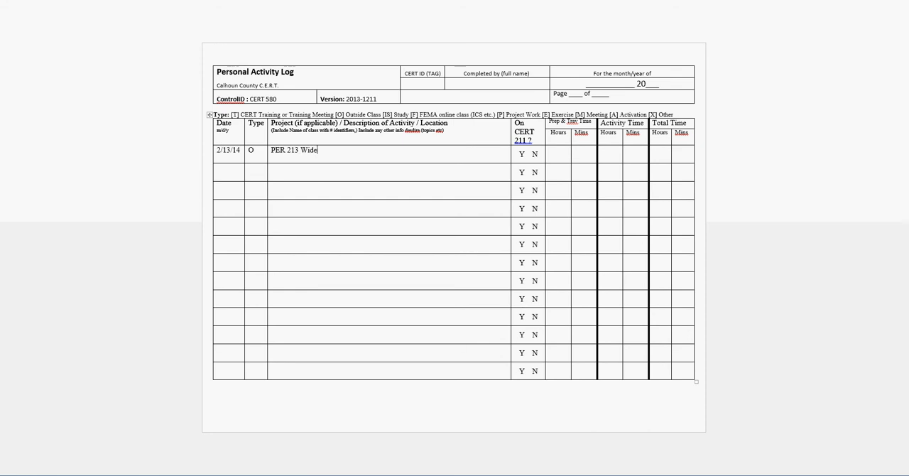
{"action": "type", "text": "Area Search Class in Edwards"}
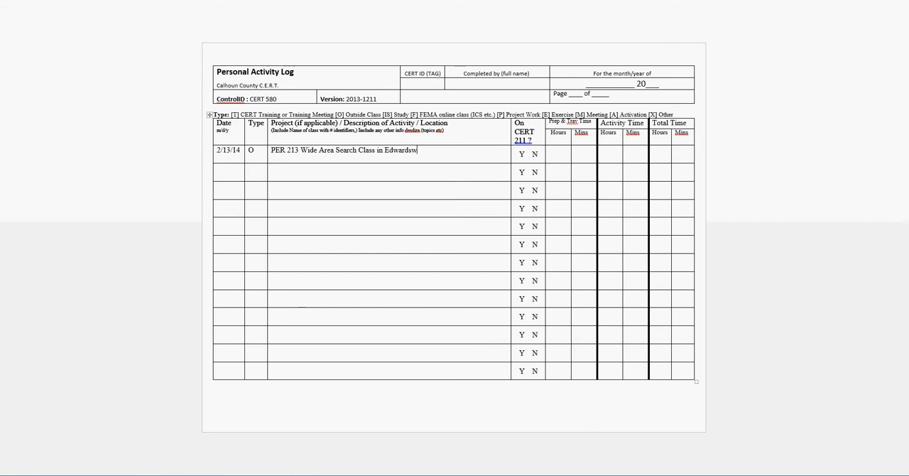
{"action": "type", "text": "burg"}
Date the second log entry 2/13/14 and set its type to P
{"action": "left_click", "coordinate": [223, 168]}
{"action": "type", "text": "2/13/14"}
{"action": "left_click", "coordinate": [258, 176]}
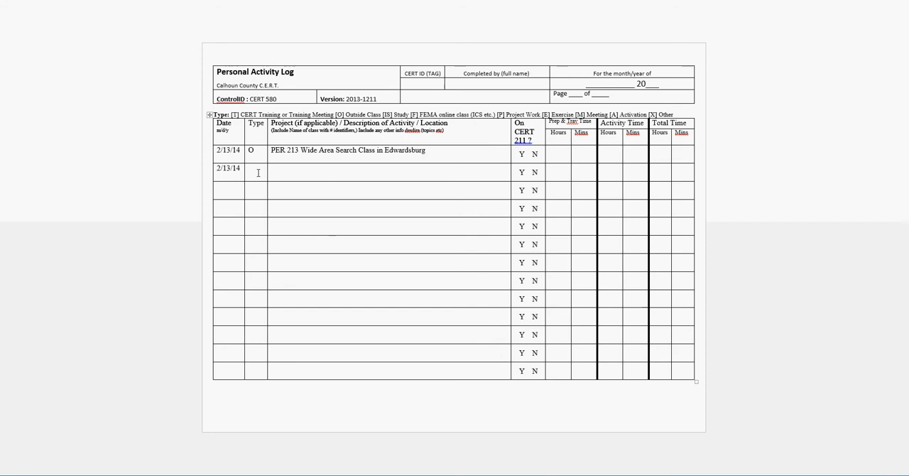
{"action": "type", "text": "P"}
Describe the second entry as "Animal Response Team Project Bob – Building PR Display board"
{"action": "left_click", "coordinate": [301, 171]}
{"action": "type", "text": "Animal Response Team Pro"}
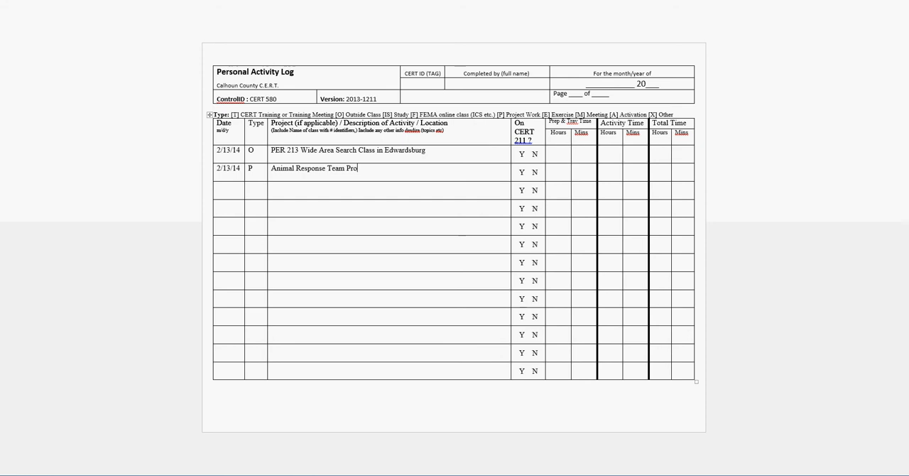
{"action": "type", "text": "ject"}
{"action": "type", "text": "Bob"}
{"action": "type", "text": " -"}
{"action": "type", "text": " Building PR"}
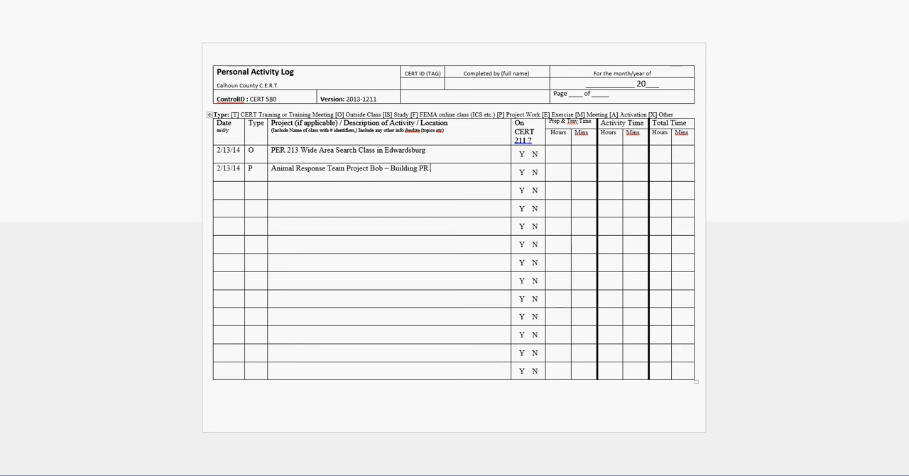
{"action": "type", "text": " Display board"}
{"action": "left_click", "coordinate": [491, 165]}
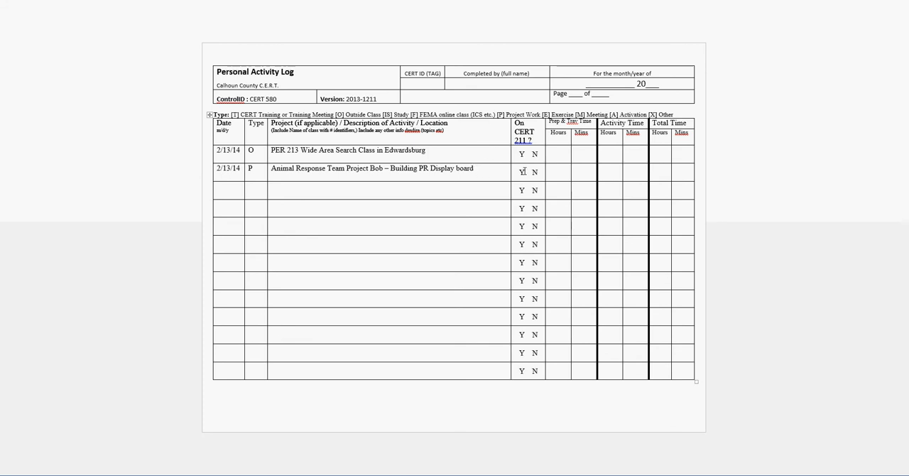
Date the third log entry 2/13/14 and set its type to X
{"action": "left_click", "coordinate": [238, 187]}
{"action": "type", "text": "2/13"}
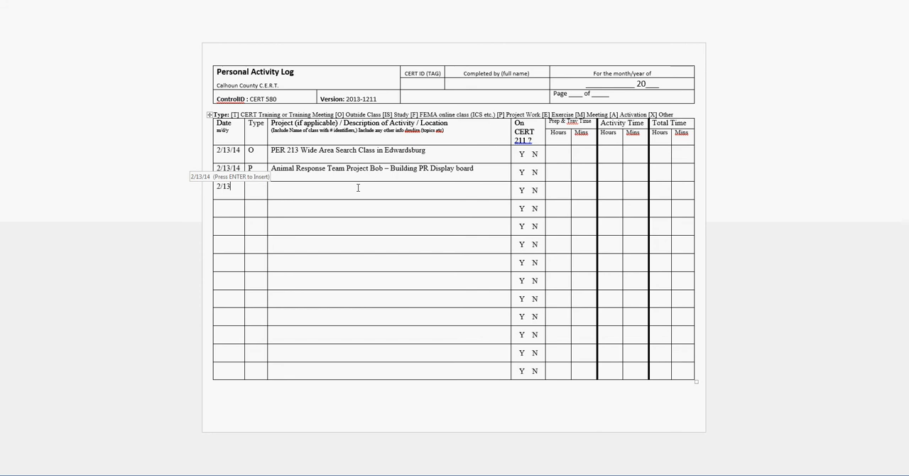
{"action": "type", "text": "/"}
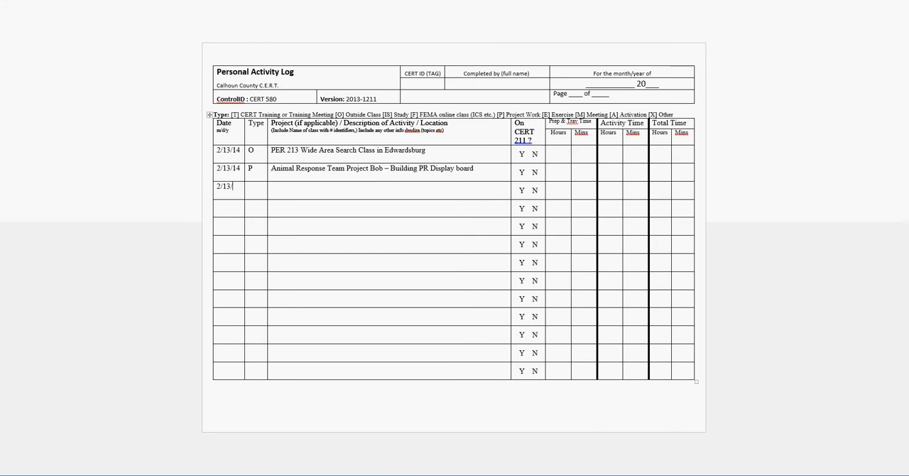
{"action": "type", "text": "14"}
{"action": "left_click", "coordinate": [259, 191]}
{"action": "type", "text": "X"}
{"action": "left_click", "coordinate": [312, 187]}
{"action": "type", "text": "RACES"}
{"action": "key", "text": "BackSpace"}
{"action": "key", "text": "BackSpace"}
{"action": "key", "text": "BackSpace"}
{"action": "key", "text": "BackSpace"}
{"action": "key", "text": "BackSpace"}
{"action": "type", "text": "SKYWARN :"}
{"action": "key", "text": "BackSpace"}
{"action": "key", "text": "BackSpace"}
{"action": "key", "text": "BackSpace"}
{"action": "key", "text": "BackSpace"}
{"action": "key", "text": "BackSpace"}
{"action": "key", "text": "BackSpace"}
{"action": "key", "text": "BackSpace"}
{"action": "key", "text": "BackSpace"}
{"action": "key", "text": "BackSpace"}
Describe the third entry as "Siren Testing – 15 mile and H drive"
{"action": "type", "text": "Siren Testing "}
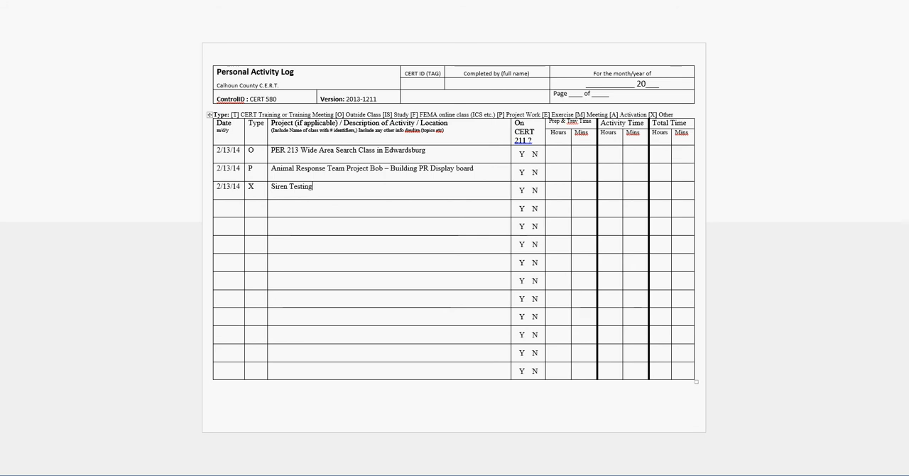
{"action": "type", "text": "-"}
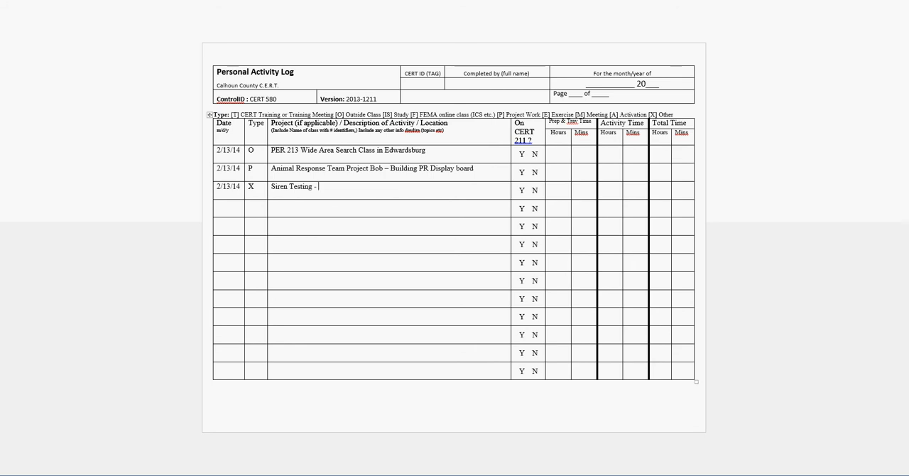
{"action": "type", "text": "15 mile and"}
{"action": "type", "text": "H drive"}
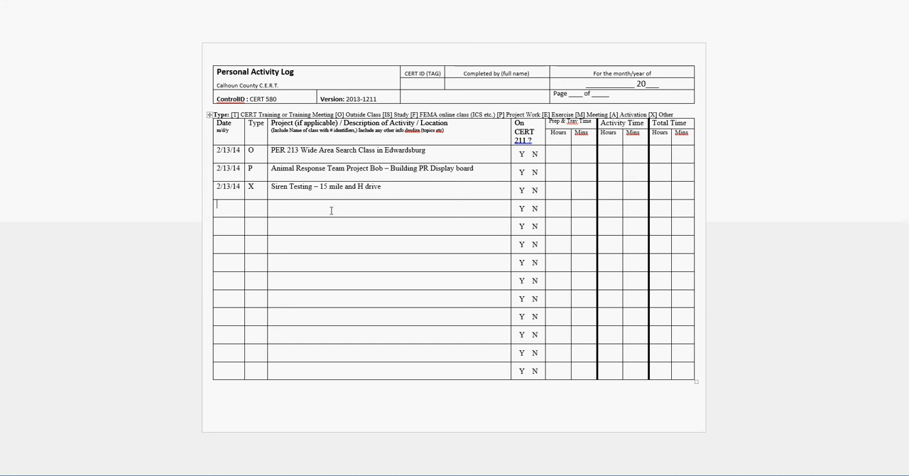
{"action": "type", "text": "2/13"}
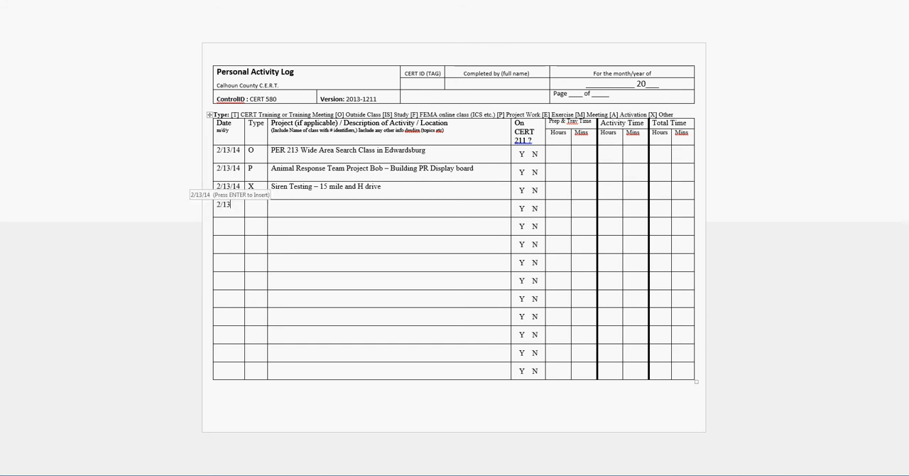
{"action": "type", "text": "/14"}
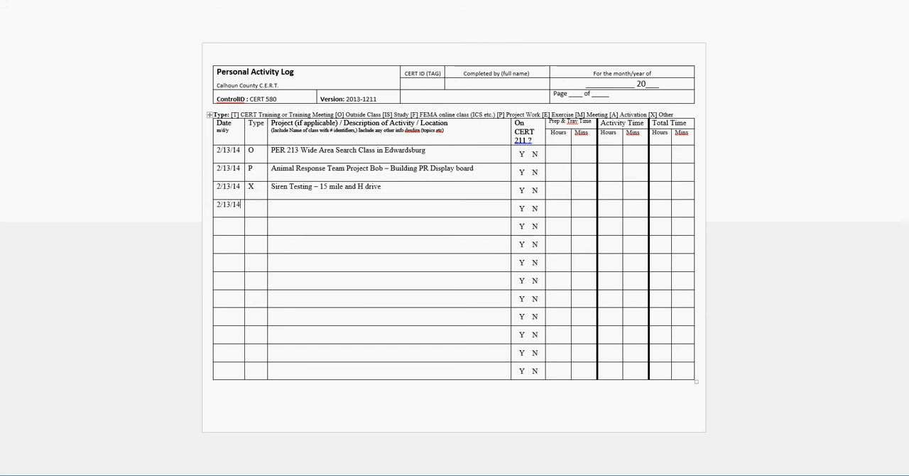
Date the fourth log entry 2/13/14
{"action": "left_click", "coordinate": [256, 202]}
Describe the fourth entry as "SAR Tech III study session"
{"action": "left_click", "coordinate": [278, 206]}
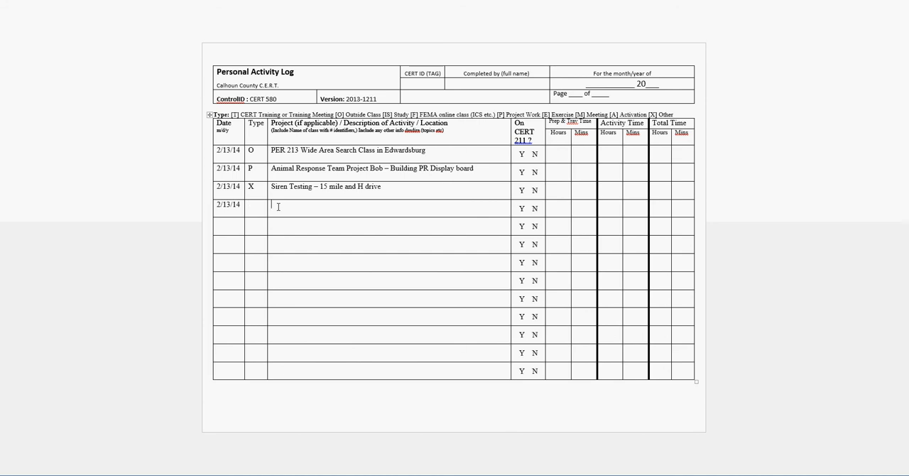
{"action": "type", "text": "SAR"}
{"action": "type", "text": "Tech III c"}
{"action": "key", "text": "BackSpace"}
{"action": "type", "text": "study session"}
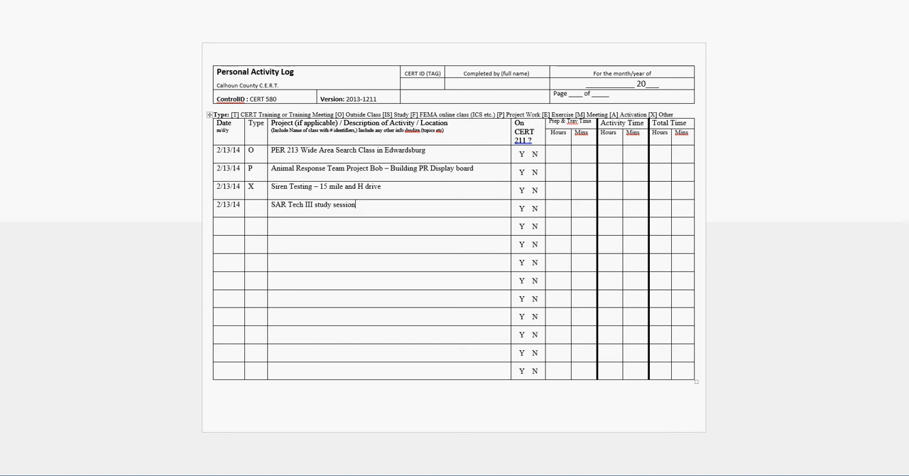
{"action": "type", "text": " -"}
Extend the fourth entry's description with "– Knots and Fire building" and set its type to T
{"action": "key", "text": "BackSpace"}
{"action": "key", "text": "BackSpace"}
{"action": "type", "text": "- Knots a"}
{"action": "type", "text": "nd"}
{"action": "type", "text": " Fire buil"}
{"action": "type", "text": "ding"}
{"action": "type", "text": "T"}
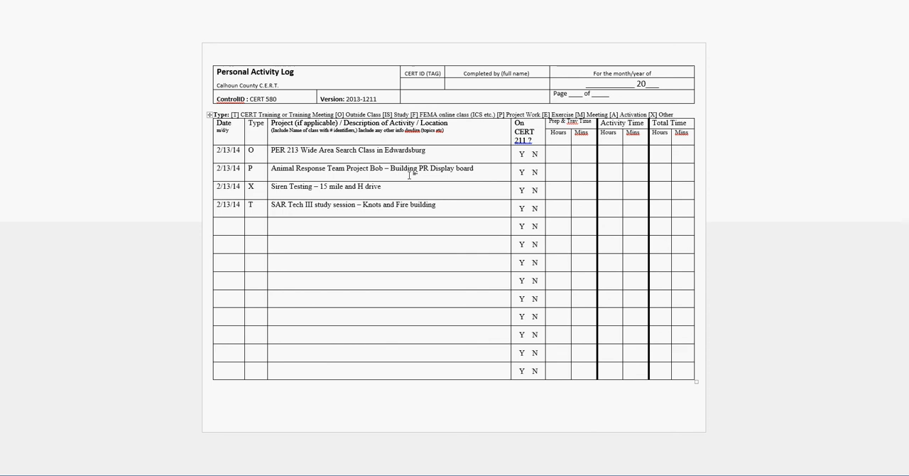
Try to answer the On CERT 211 column by deleting the unwanted letter in the first entry, and undo the deletion
{"action": "double_click", "coordinate": [522, 153]}
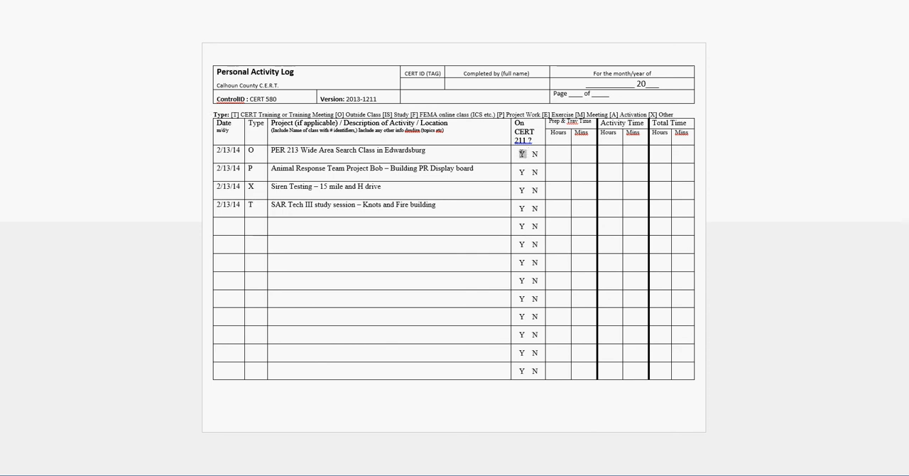
{"action": "left_click", "coordinate": [525, 154]}
{"action": "left_click_drag", "start_coordinate": [531, 154], "coordinate": [540, 154]}
{"action": "key", "text": "Delete"}
{"action": "key", "text": "ctrl+z"}
{"action": "left_click", "coordinate": [539, 171]}
{"action": "double_click", "coordinate": [534, 172]}
{"action": "double_click", "coordinate": [522, 172]}
Select the first entry's hours cell under Prep & Trav Time
{"action": "left_click", "coordinate": [554, 152]}
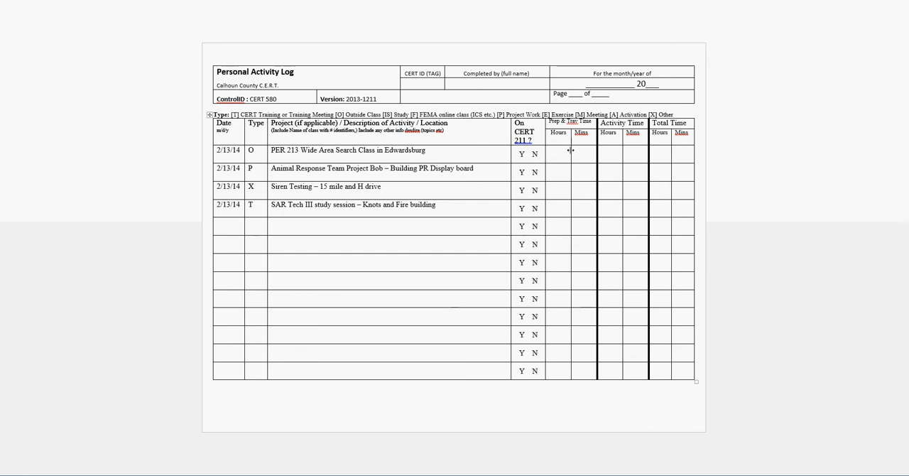